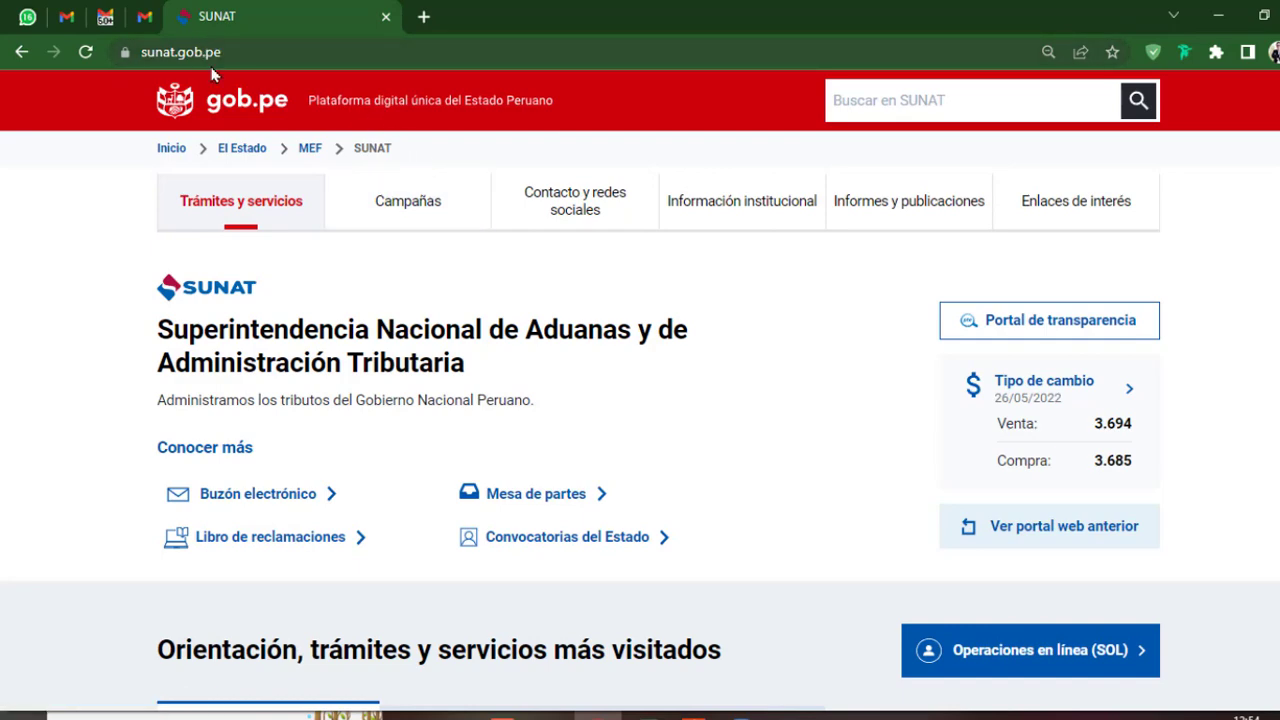
- Go to the SUNAT Operaciones en línea (SOL) sign-in page from the gob.pe homepage
click(1095, 658)
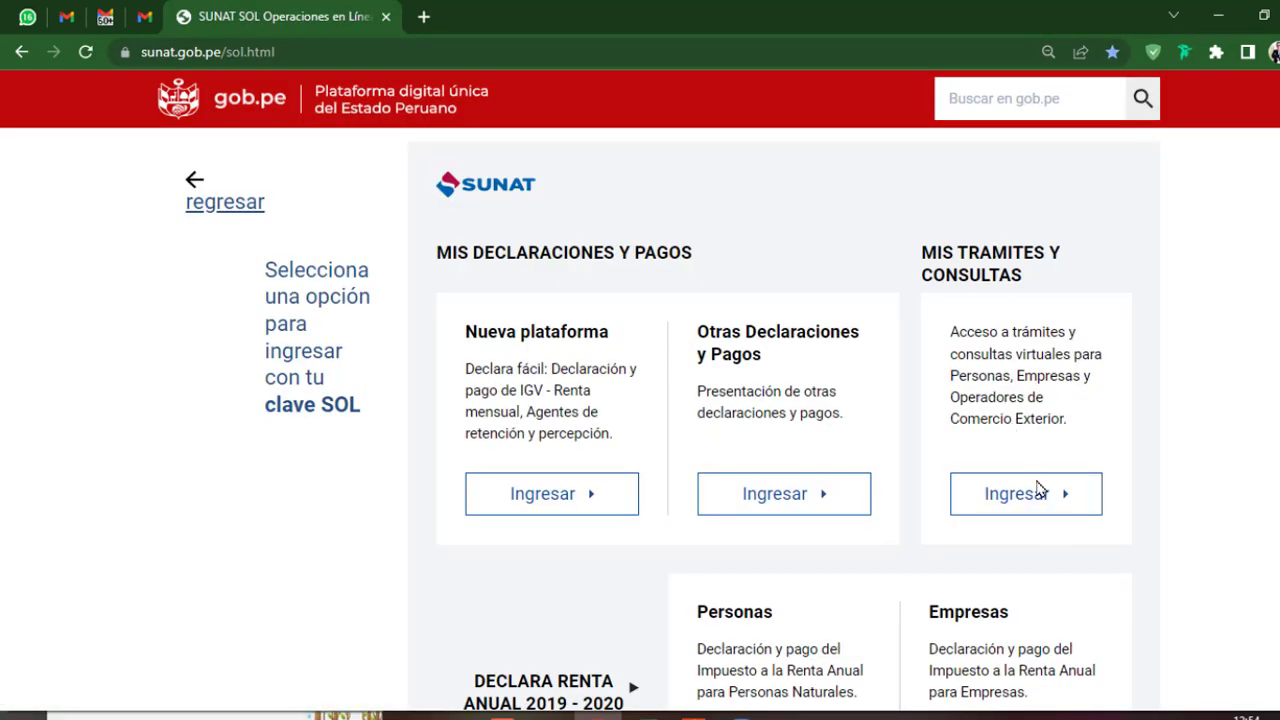
- Sign in with clave SOL and go to Empresas > Detracciones > Consulta de pago de detracciones
click(1038, 489)
click(673, 22)
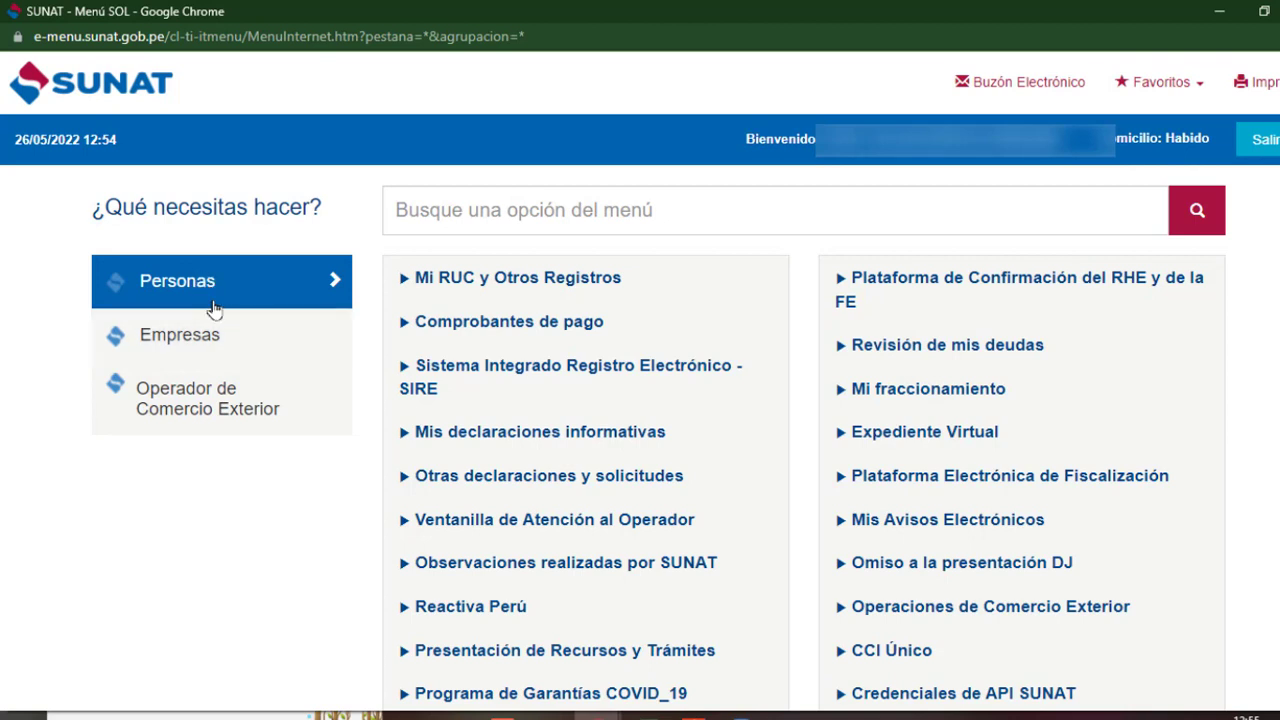
click(227, 341)
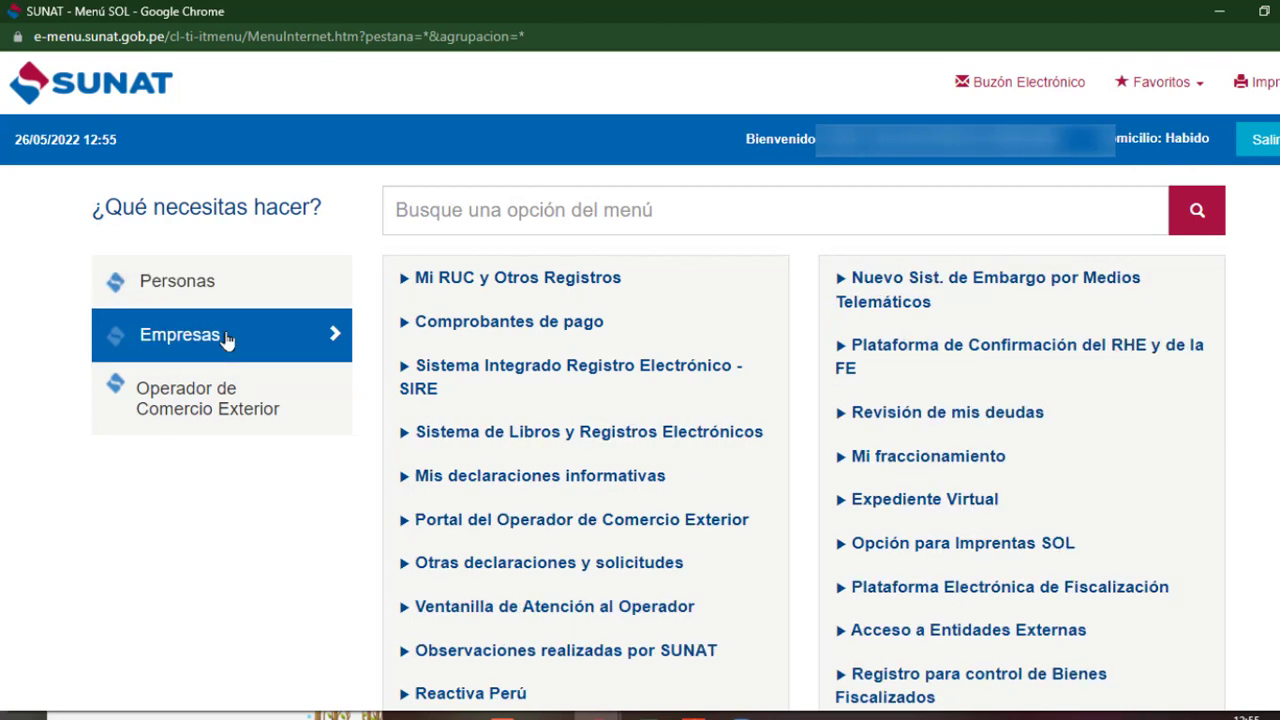
click(407, 484)
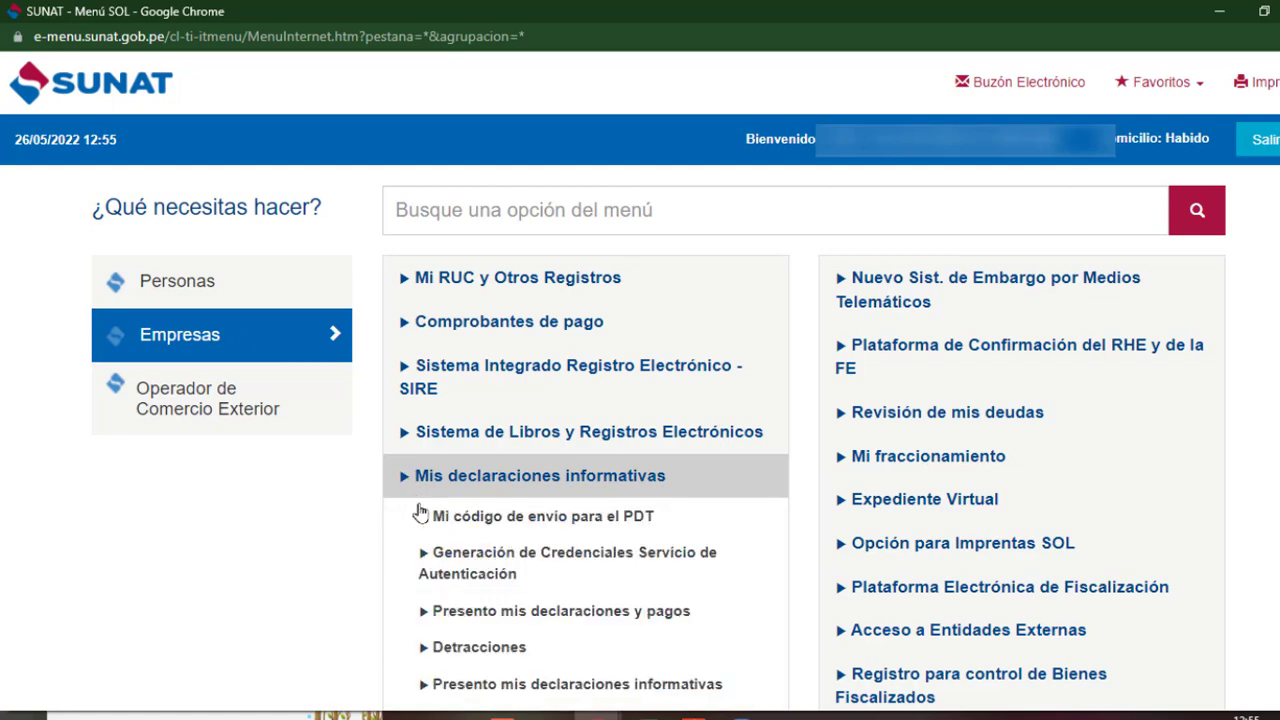
click(423, 650)
scroll(443, 575, down, 1)
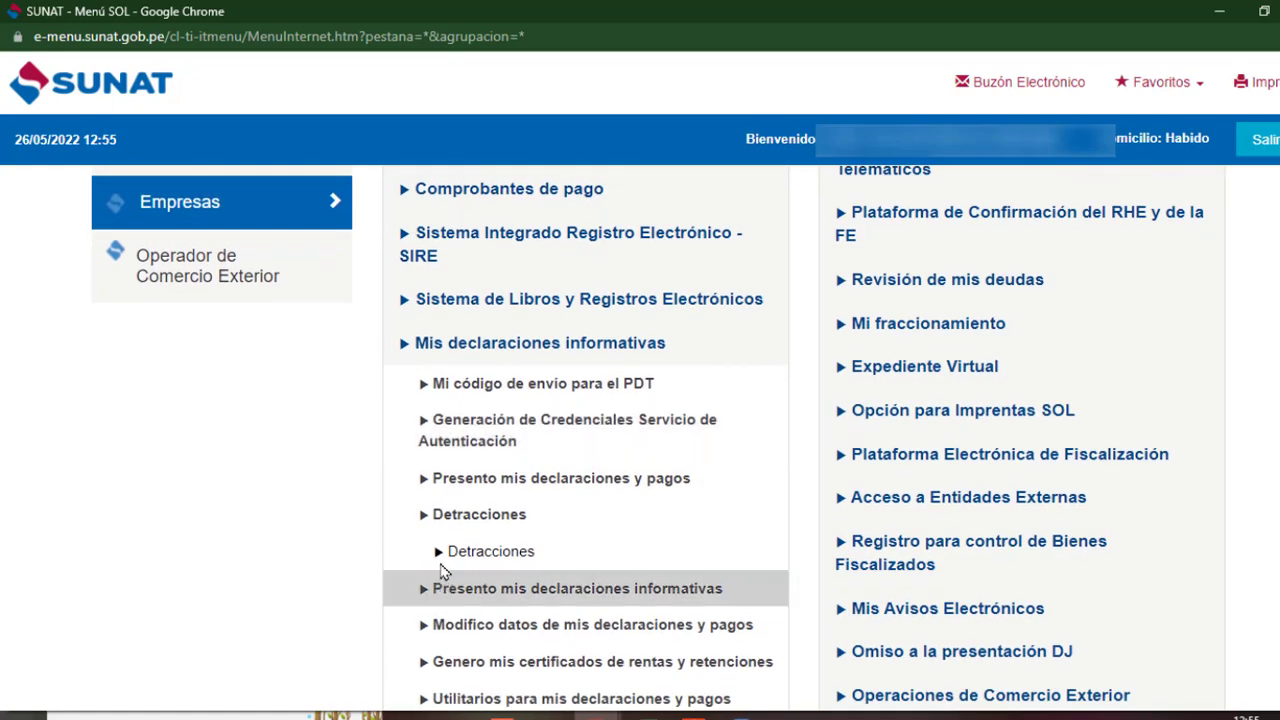
click(435, 551)
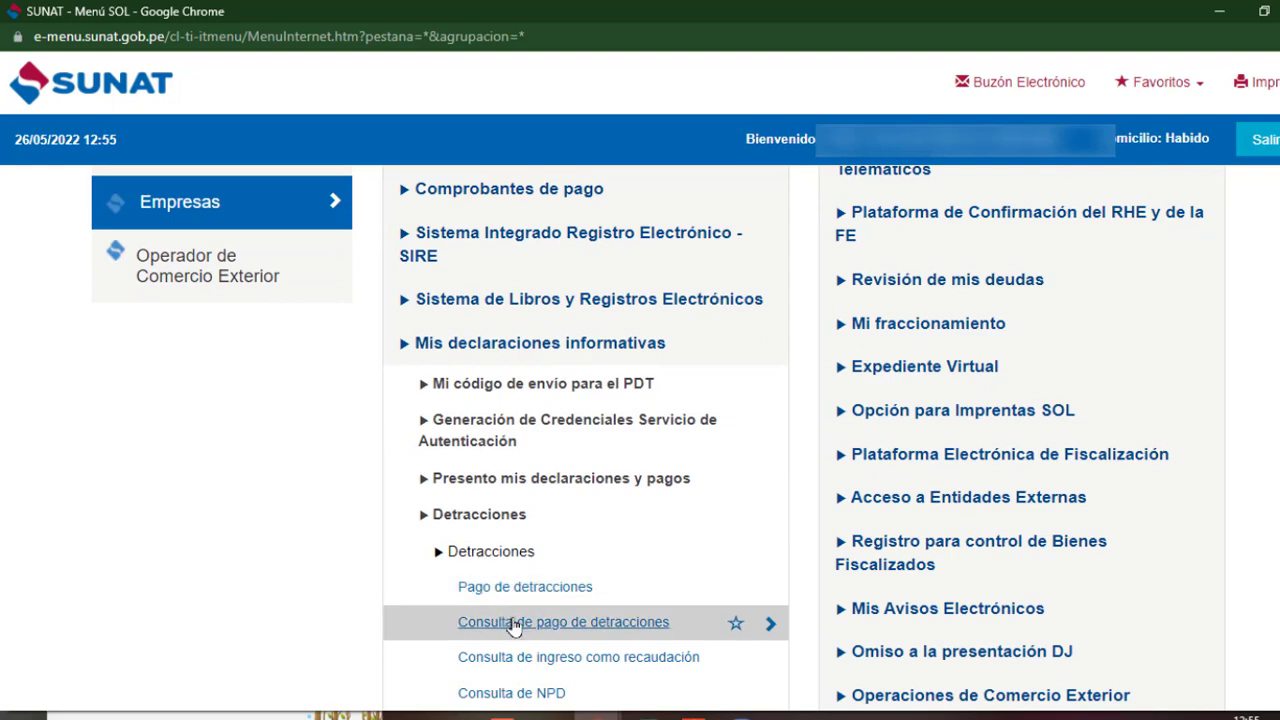
click(551, 623)
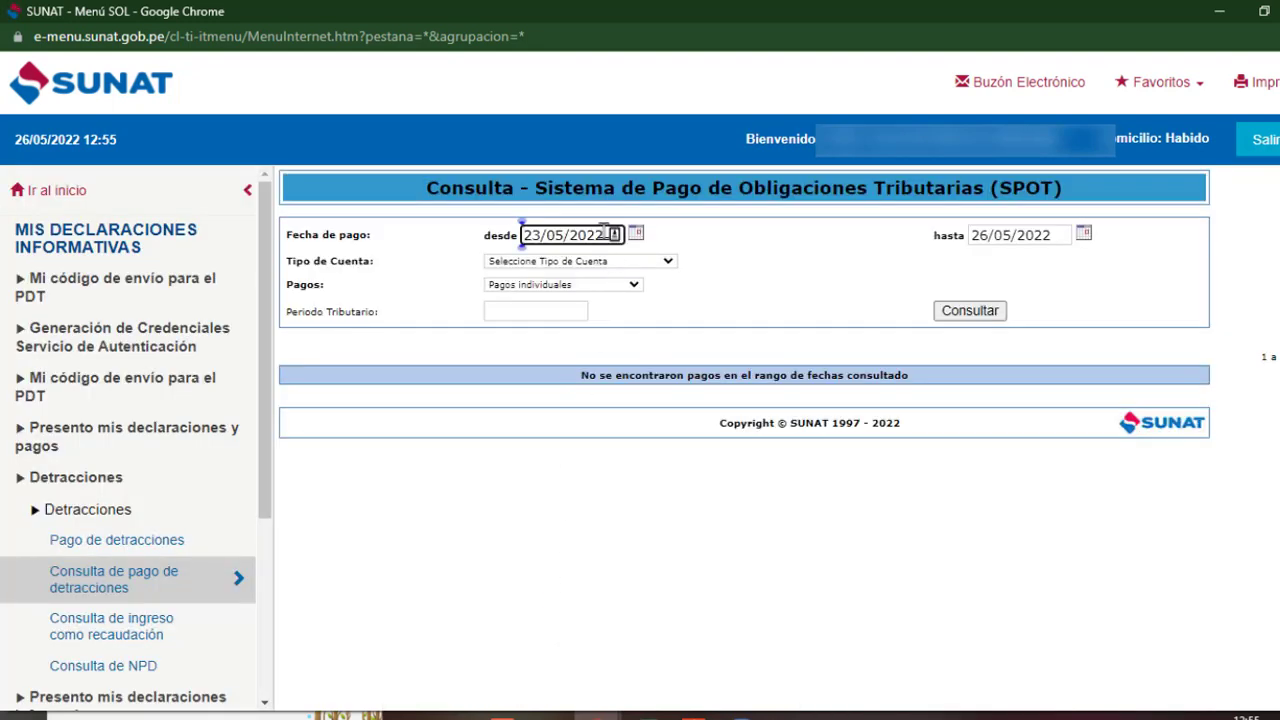
- Set the payment date range from 01/03/2022 to 31/03/2022
drag(604, 234, 522, 234)
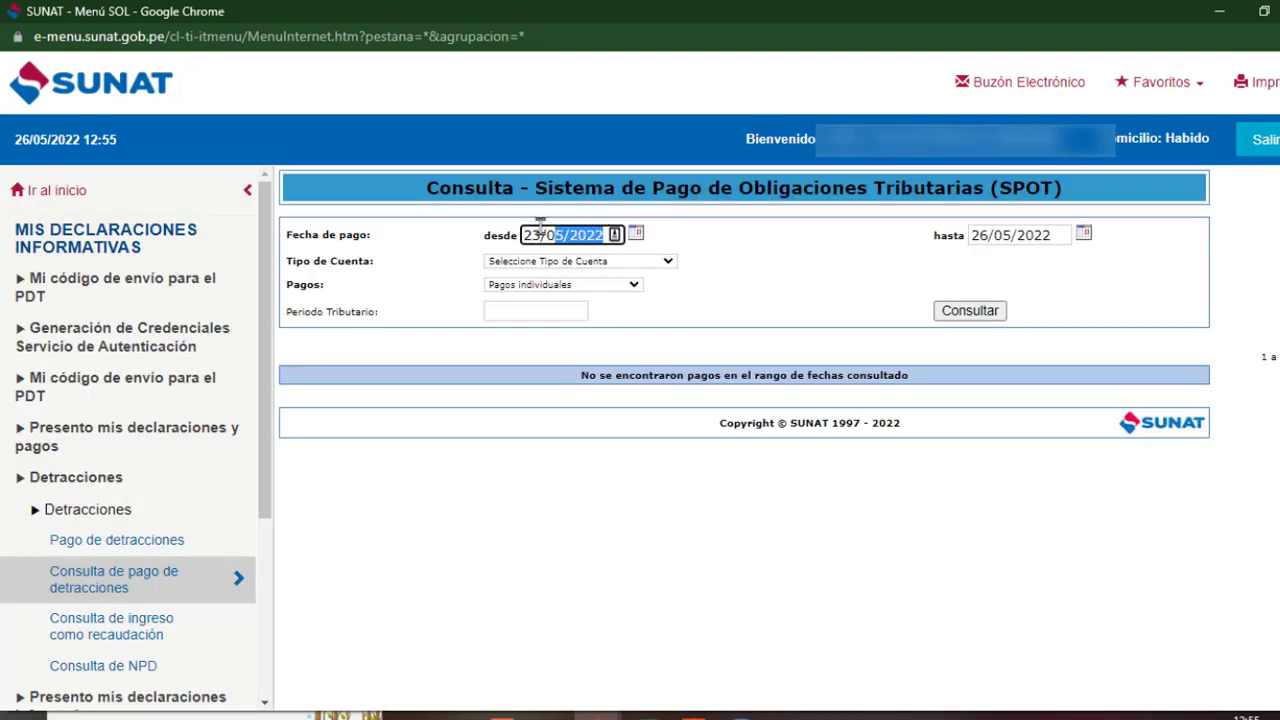
click(548, 309)
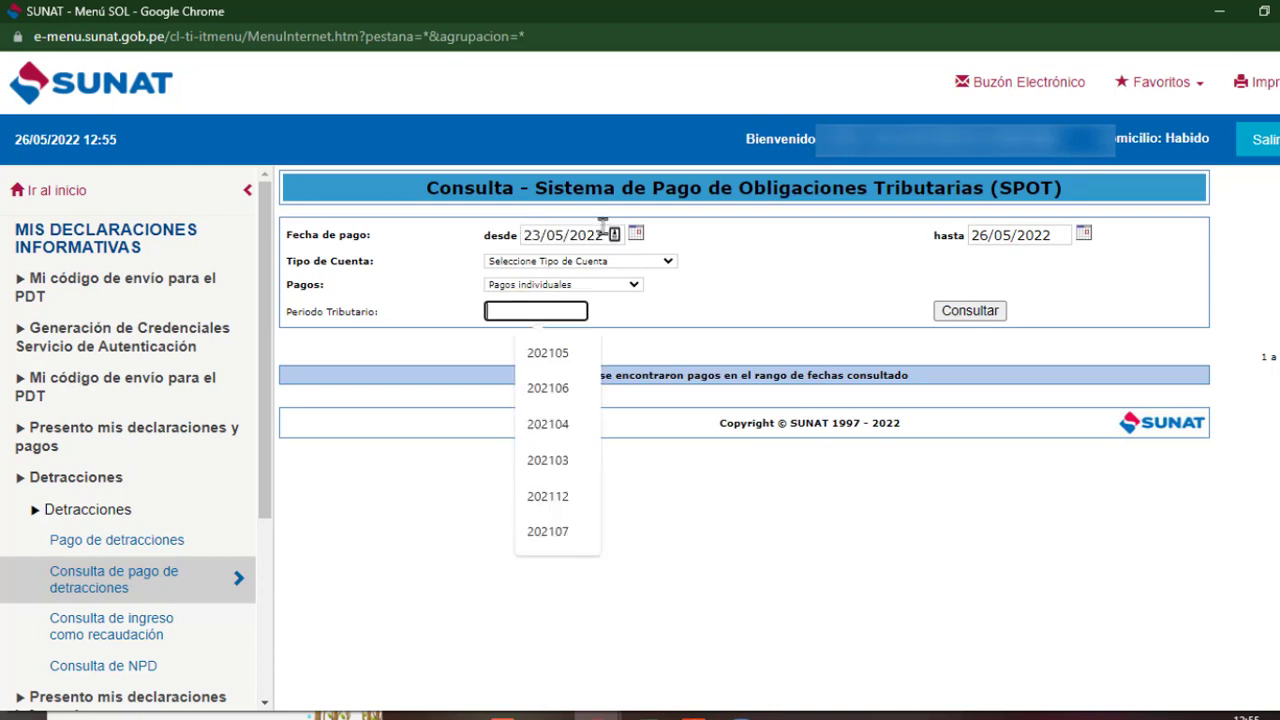
drag(603, 234, 524, 234)
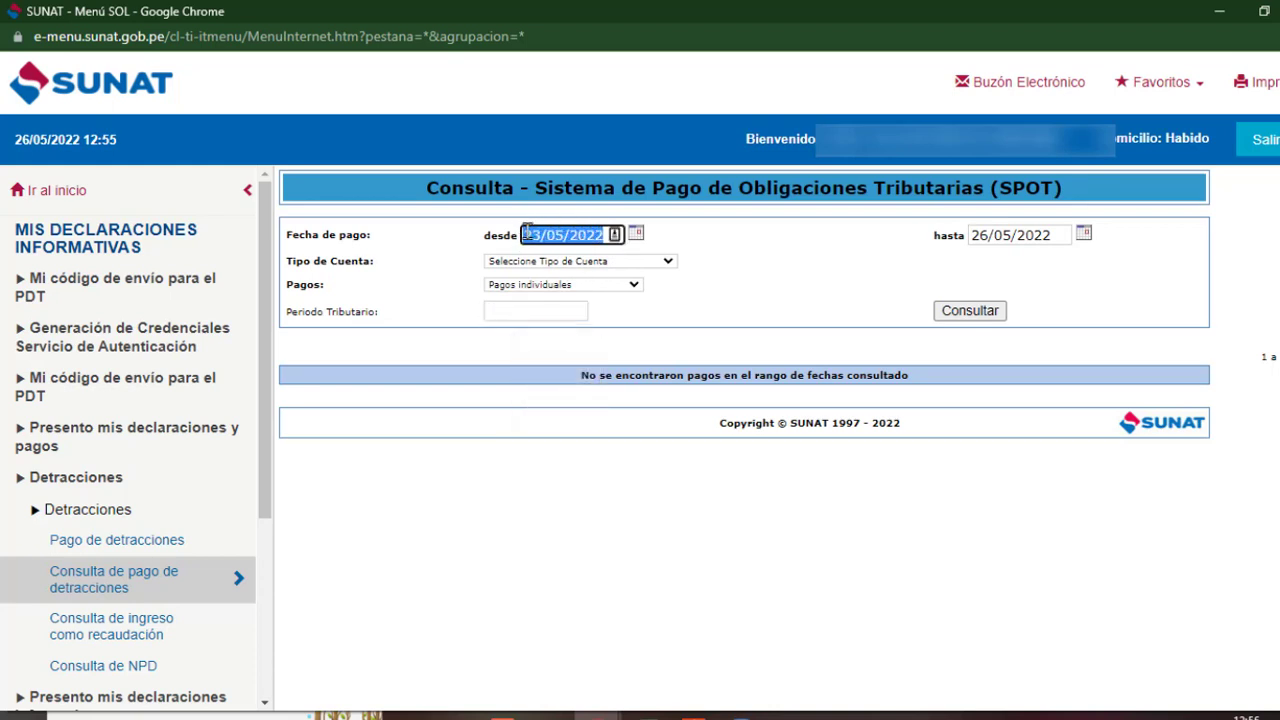
text(01)
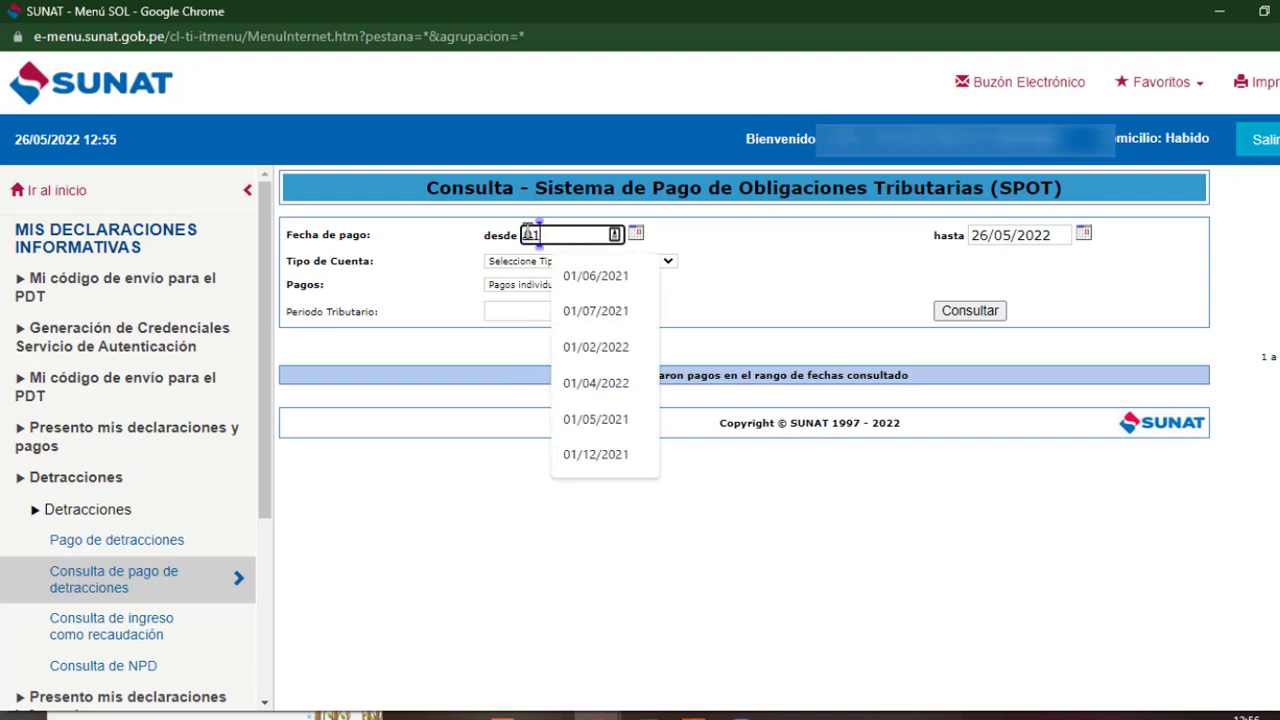
text(/03)
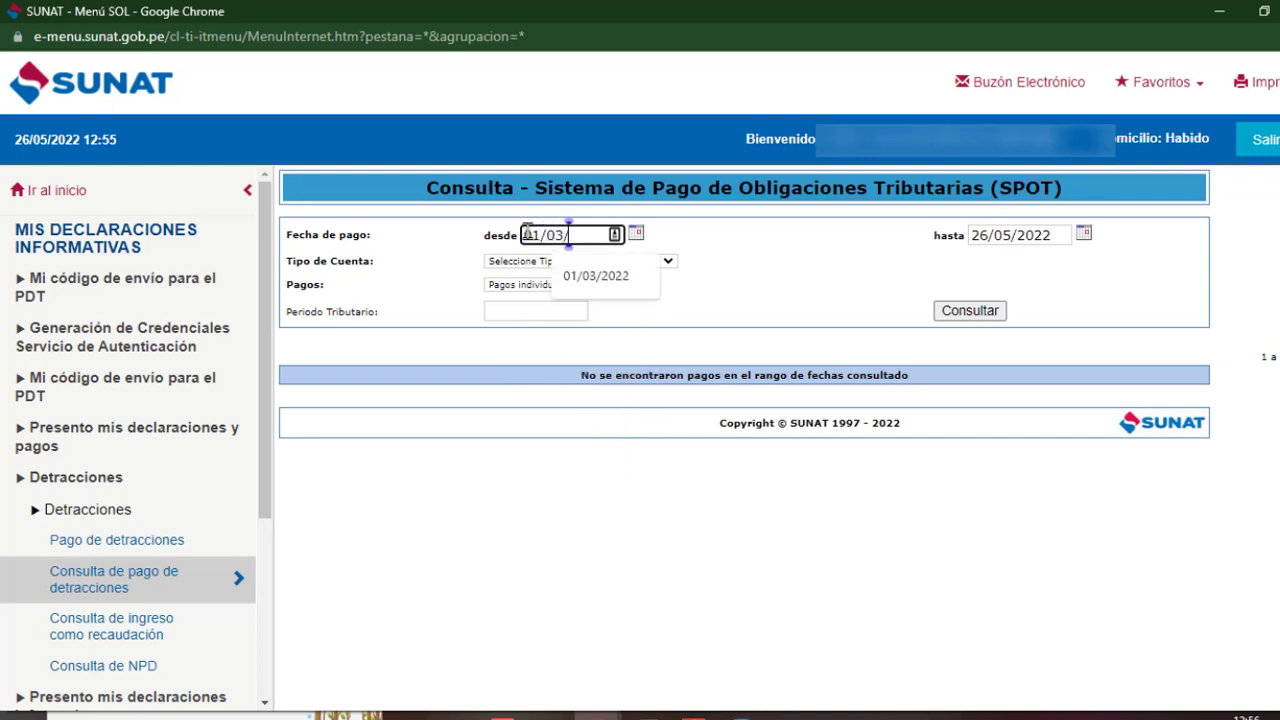
text(/2022)
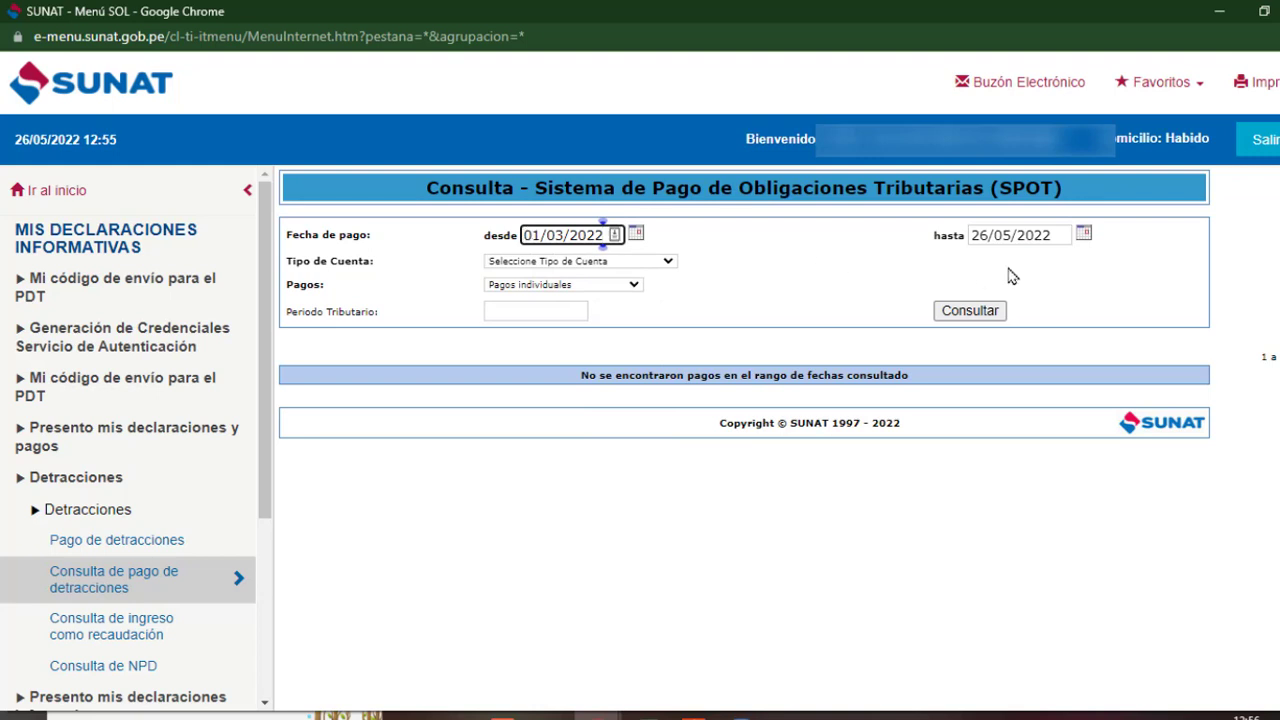
triple_click(1072, 229)
text(3)
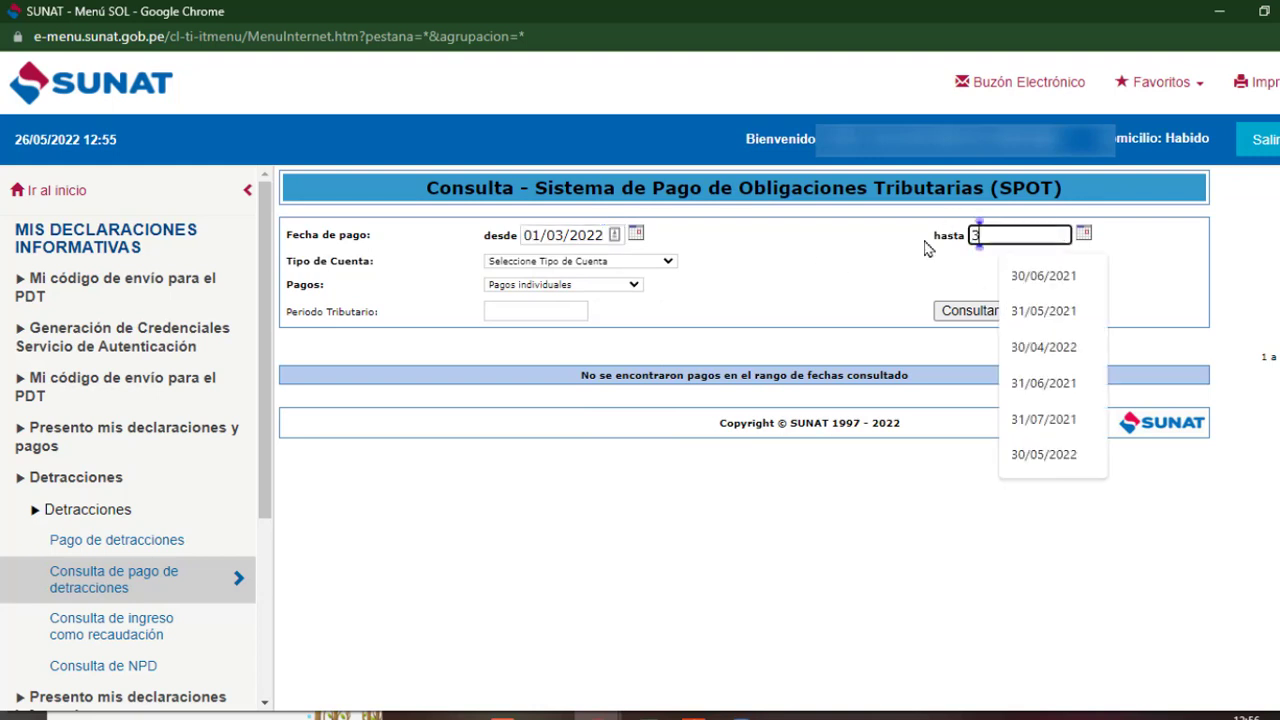
text(10)
key(BackSpace)
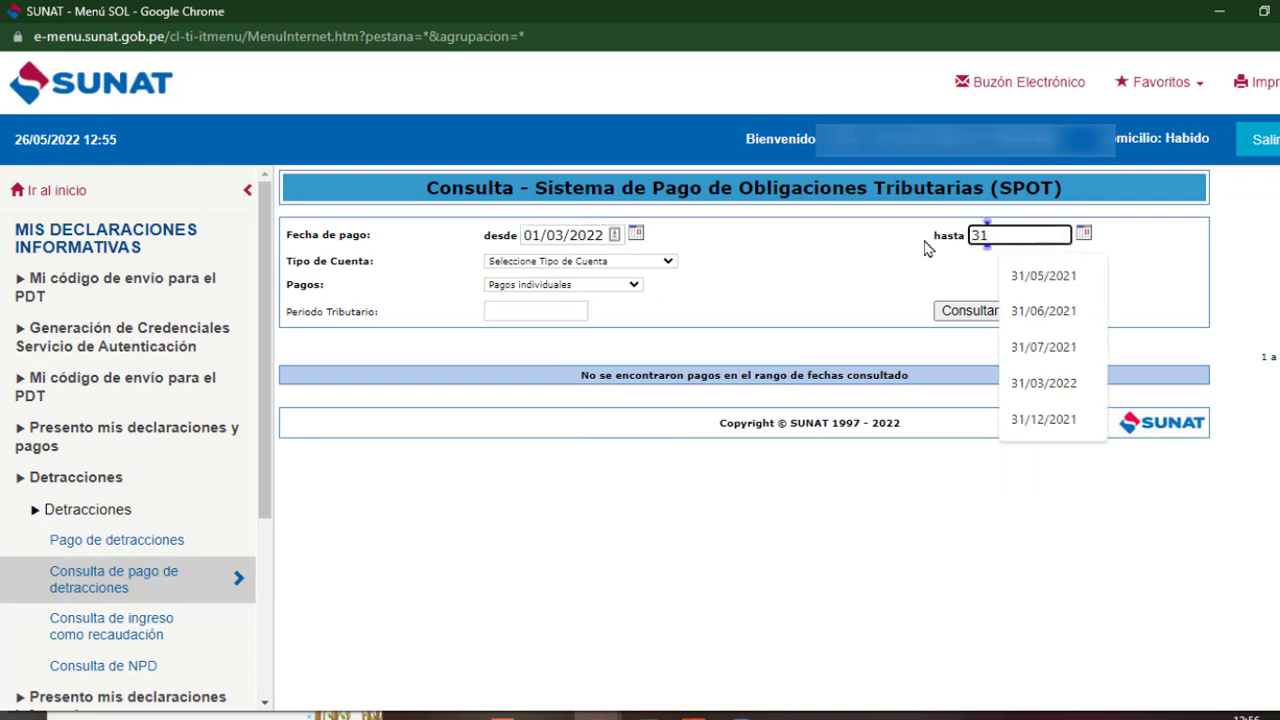
text(/03/2022)
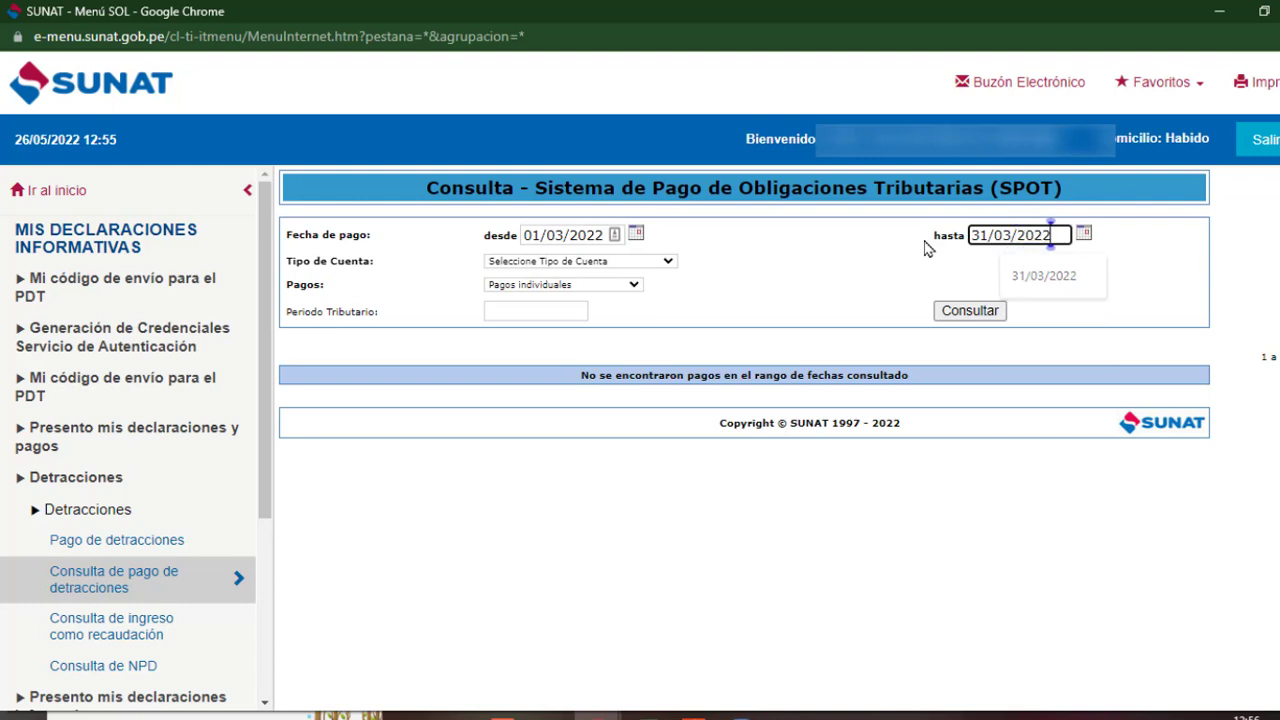
- Query the Cuenta de Detracciones Convencional for that March 2022 range
click(658, 263)
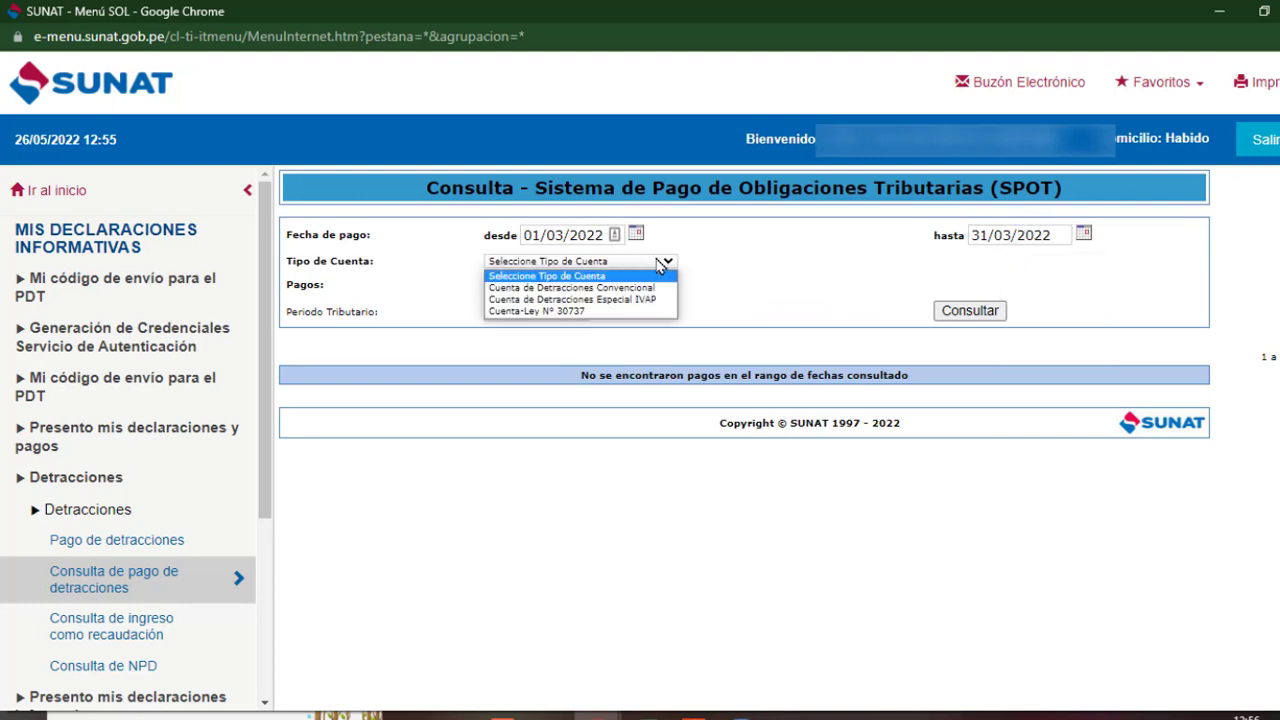
click(597, 289)
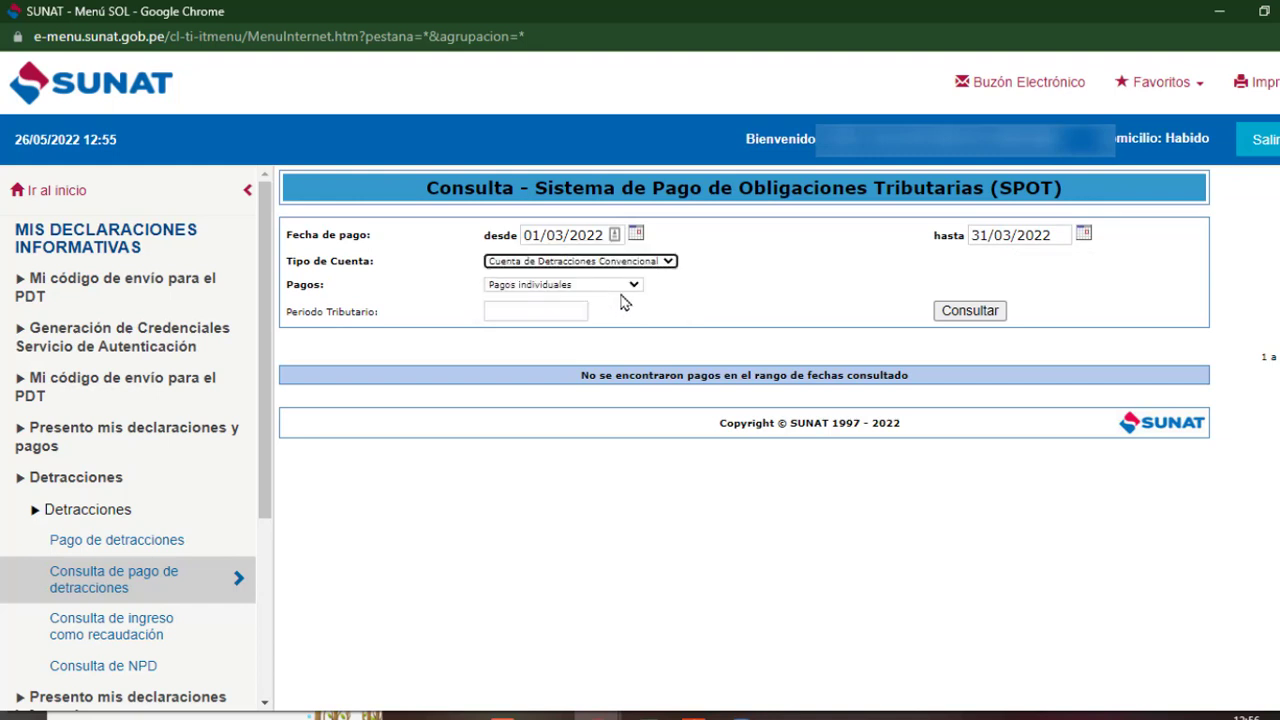
click(980, 315)
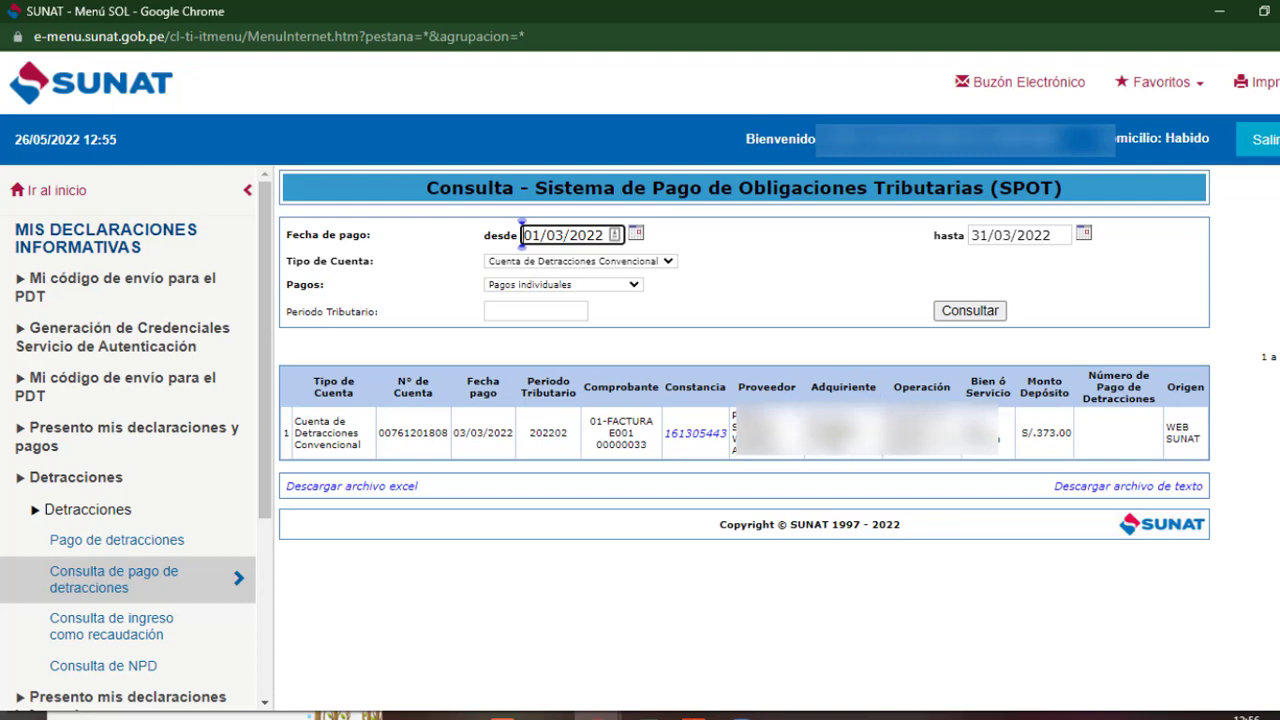
- Display the Constancia de Depósito for the S/.373.00 payment of 03/03/2022
click(812, 420)
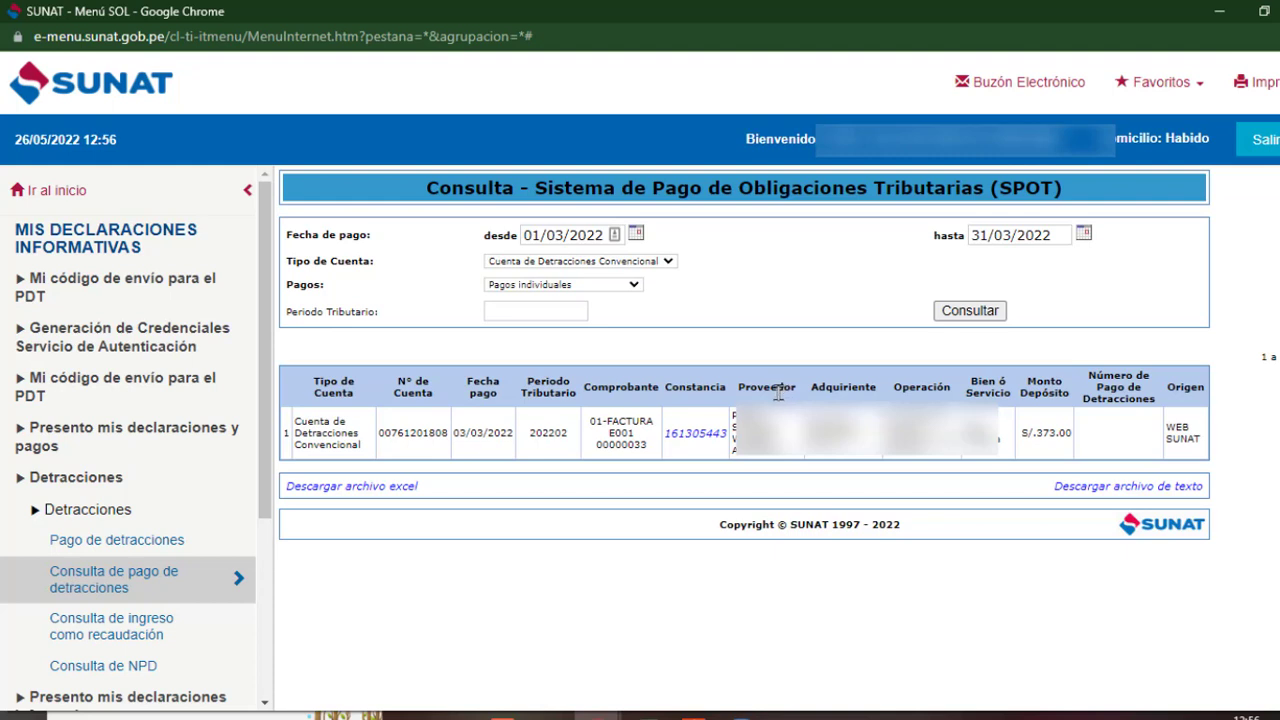
click(709, 437)
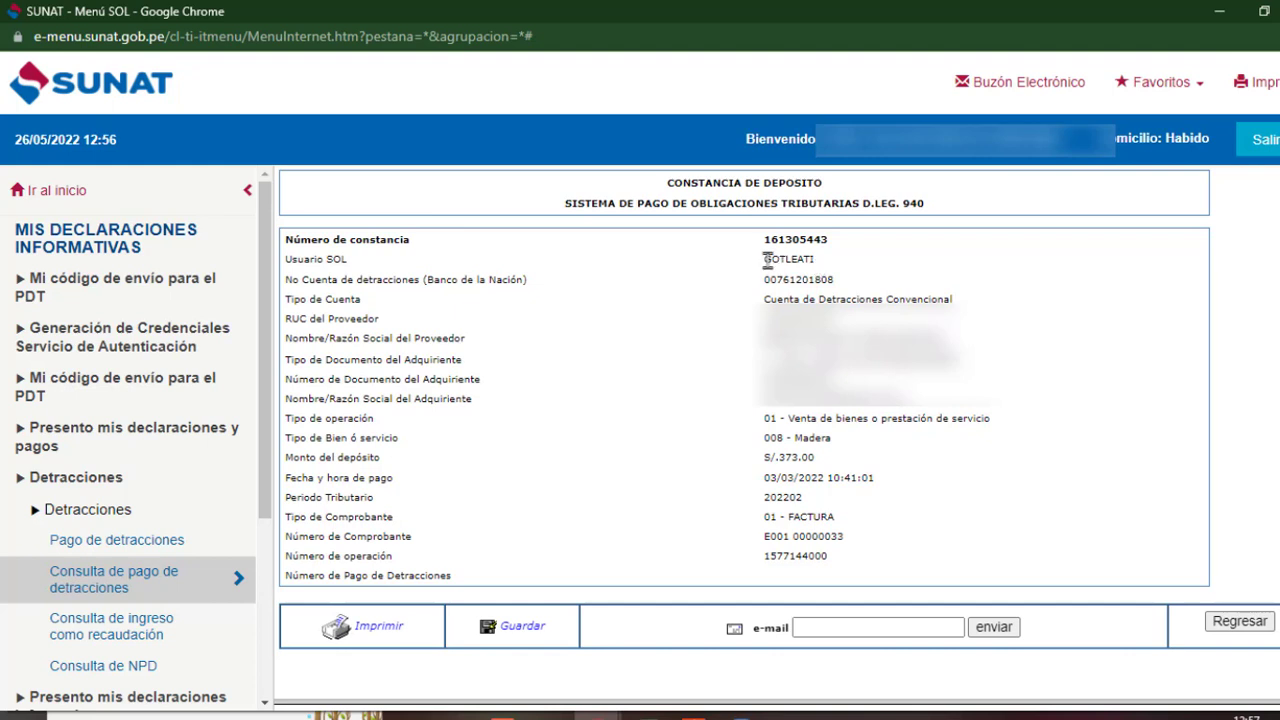
drag(766, 259, 818, 262)
click(818, 268)
click(928, 156)
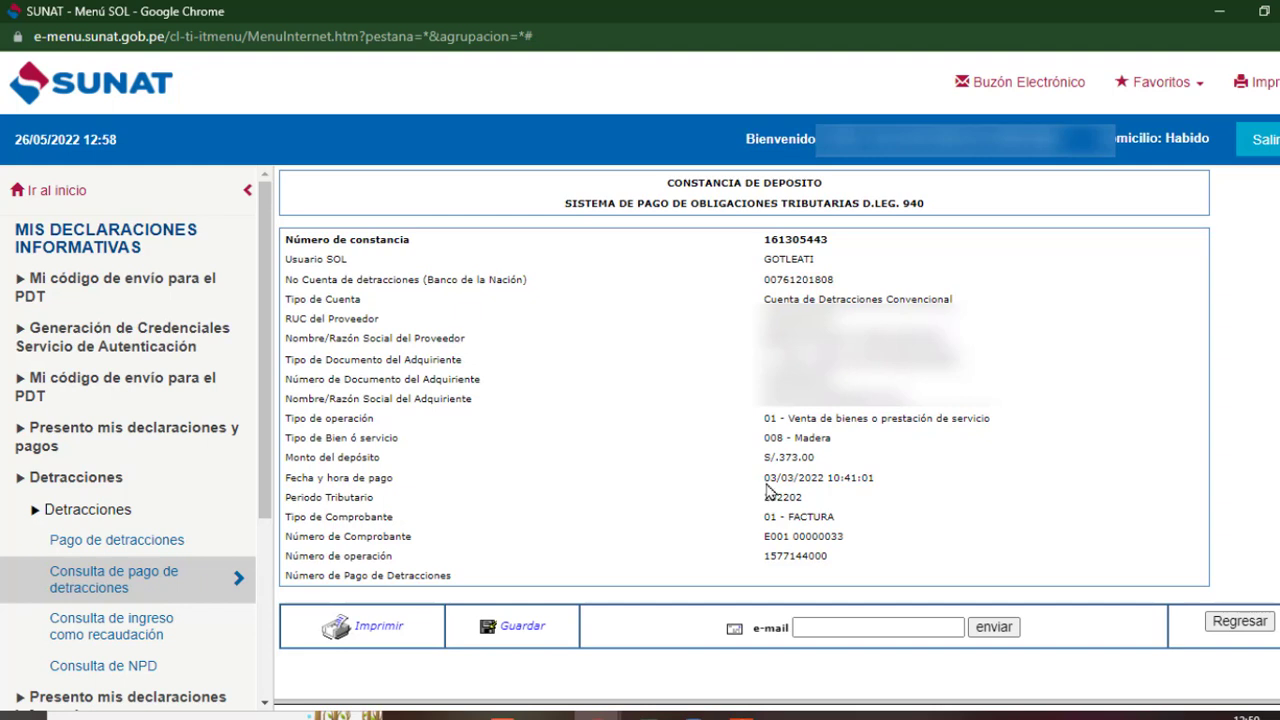
- Bring up the Banco de la Nación detracciones statement PDF in Nitro Pro 9
click(765, 712)
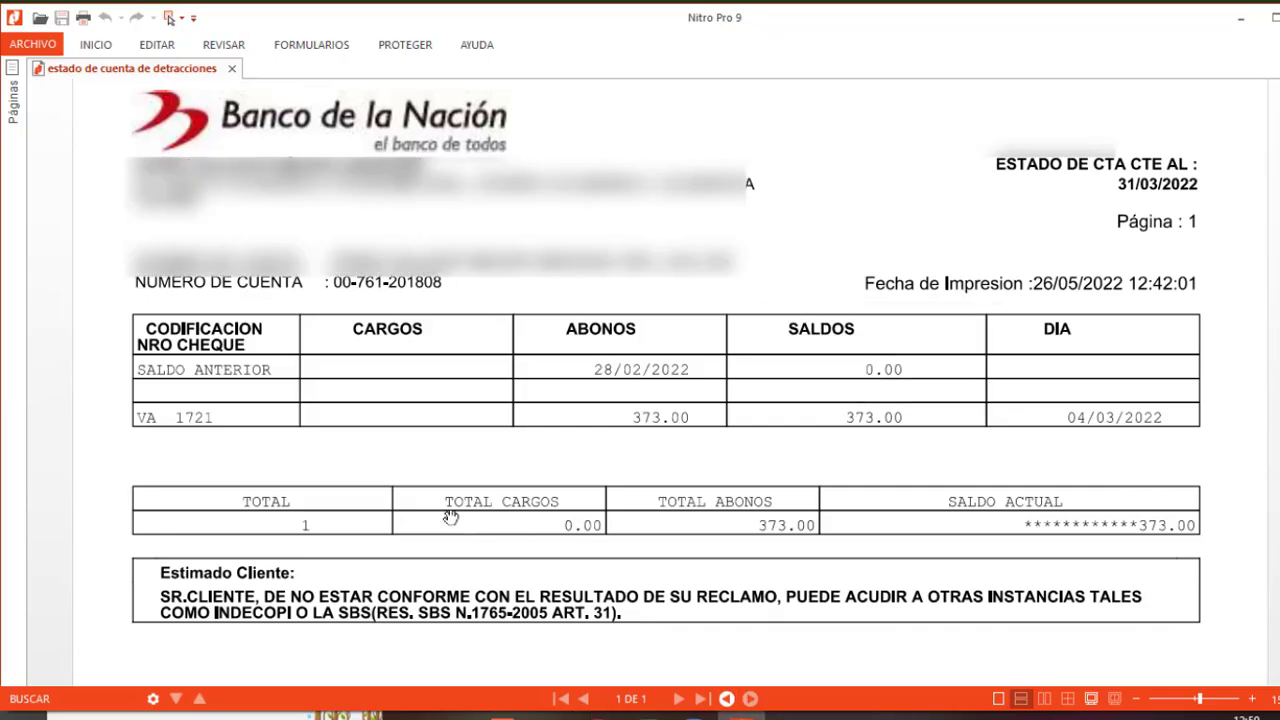